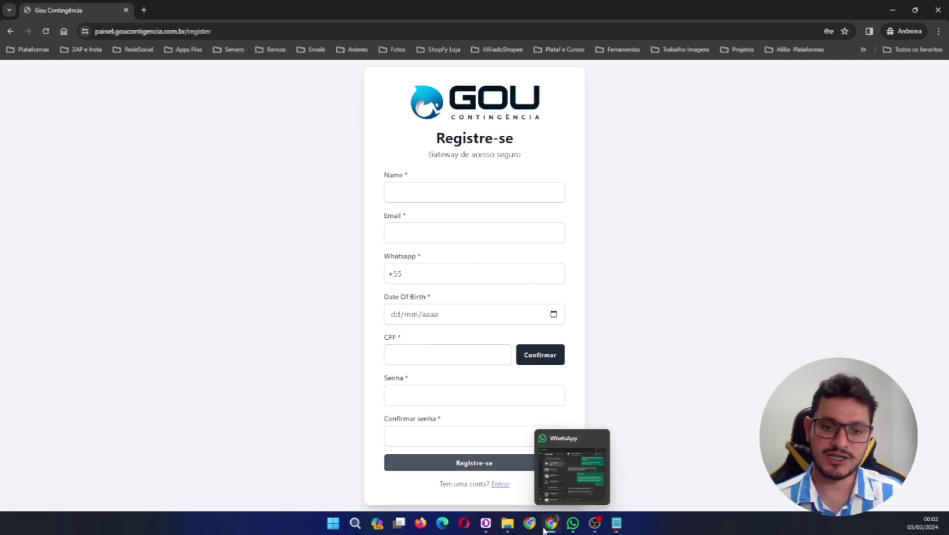
- Switch to the signed-in Chrome window and view the PROXY DARK IPV6 SOCKS5 BRASIL offer on the Gou Contingência dashboard
mouse_move(555, 526)
click(533, 490)
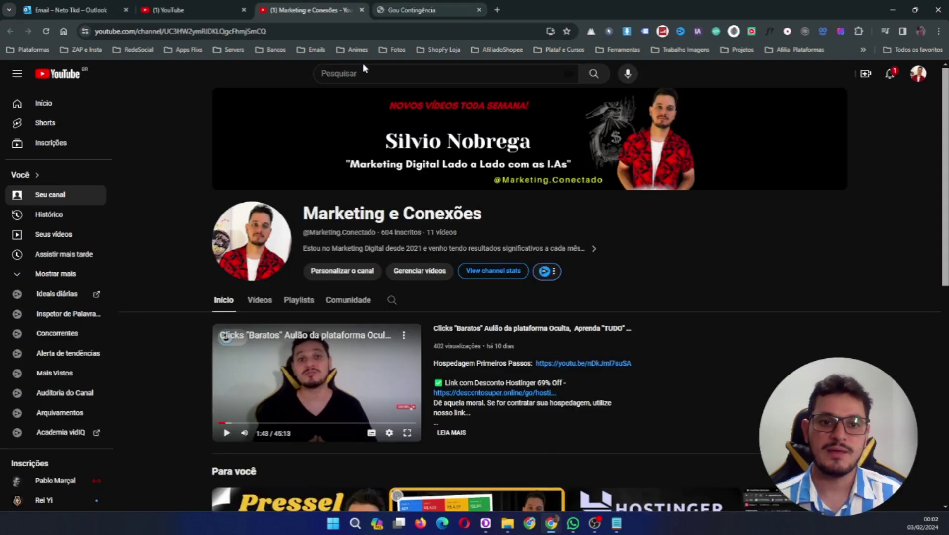
click(410, 7)
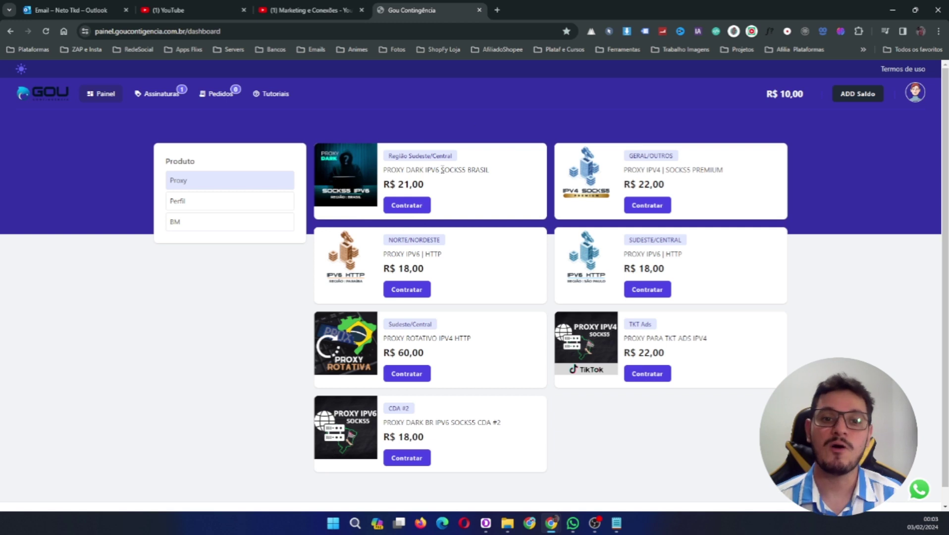
double_click(451, 170)
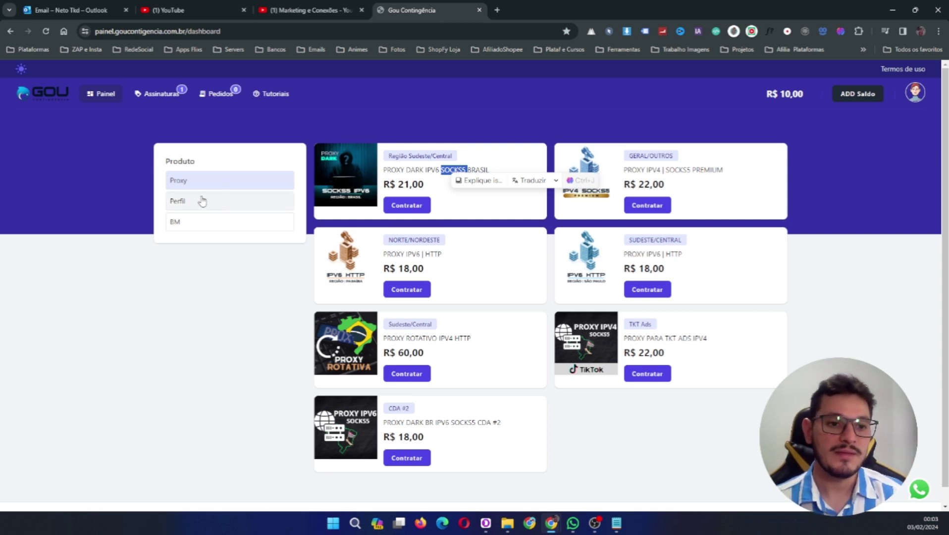
- Browse the products on offer under BM and Perfil, and return to the Proxy listing
click(180, 224)
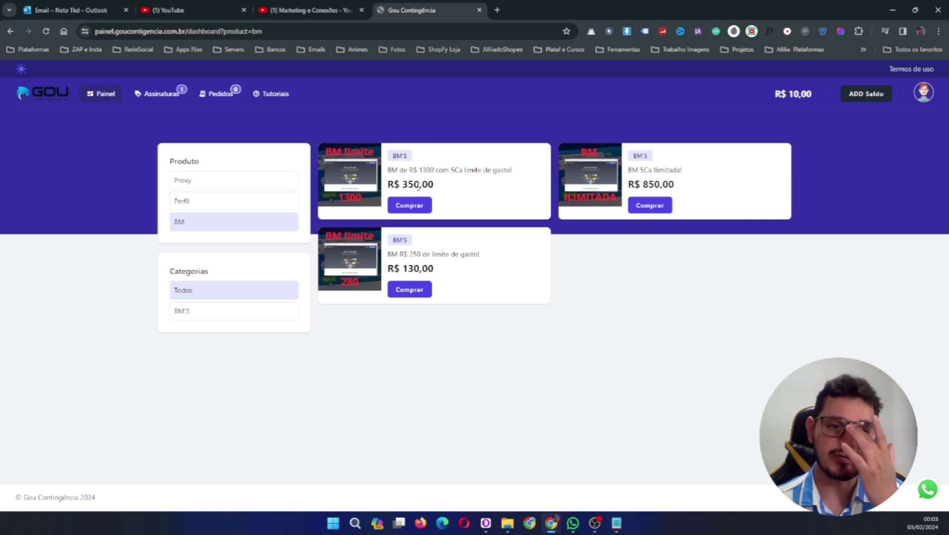
click(201, 202)
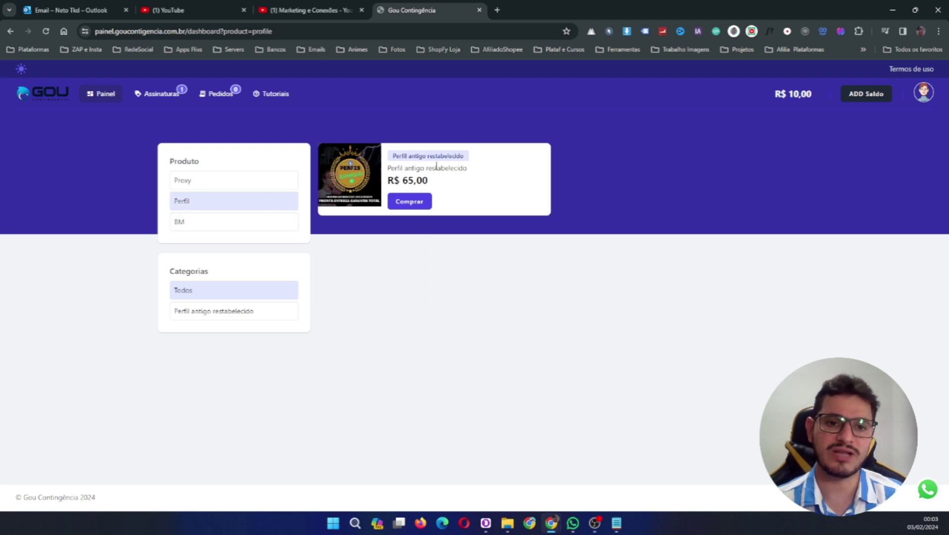
click(212, 181)
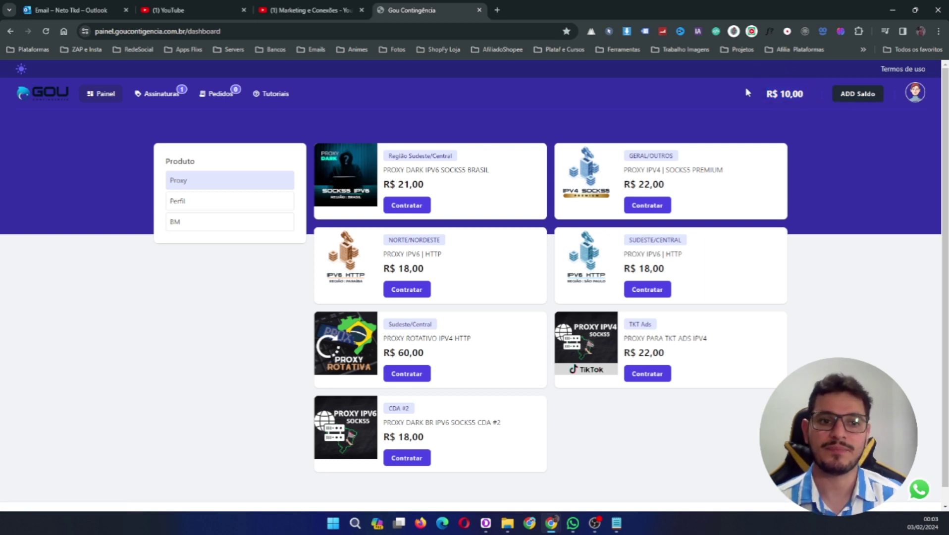
- Review the subscriptions list and the active subscription's total price, with a look at the browser profiles in Dolphin{anty} in between
click(165, 98)
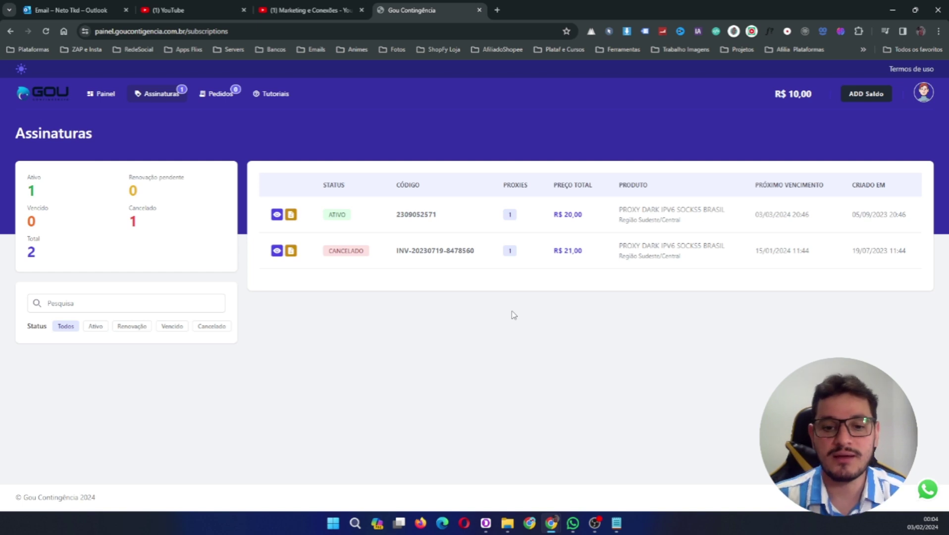
click(485, 523)
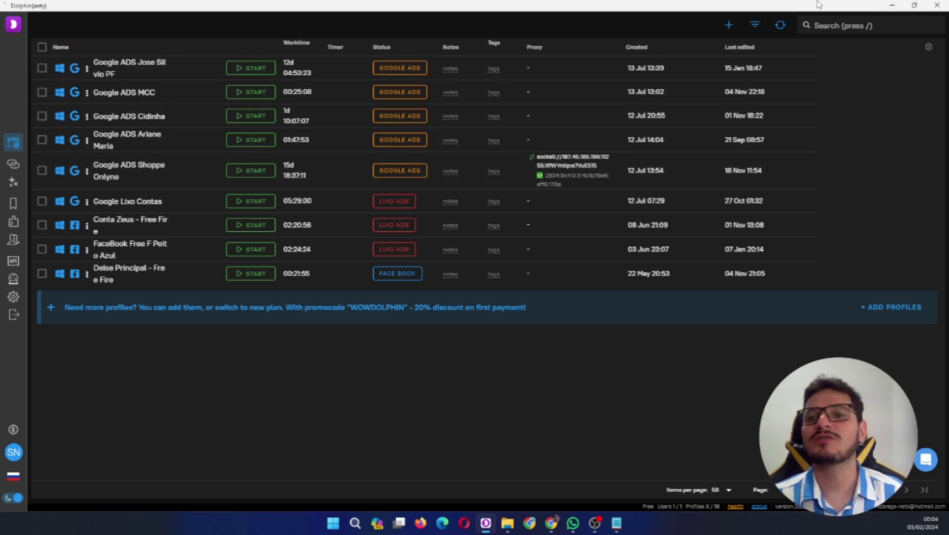
click(892, 7)
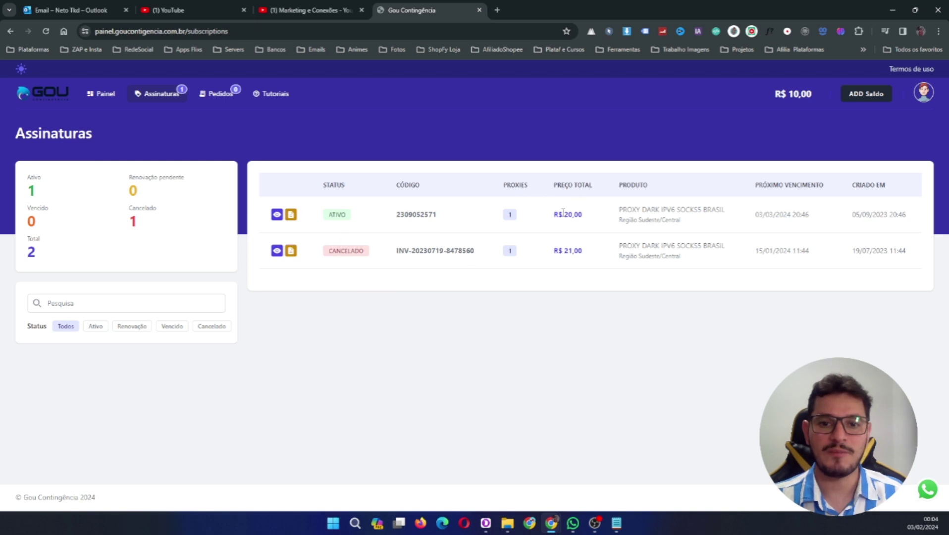
double_click(579, 214)
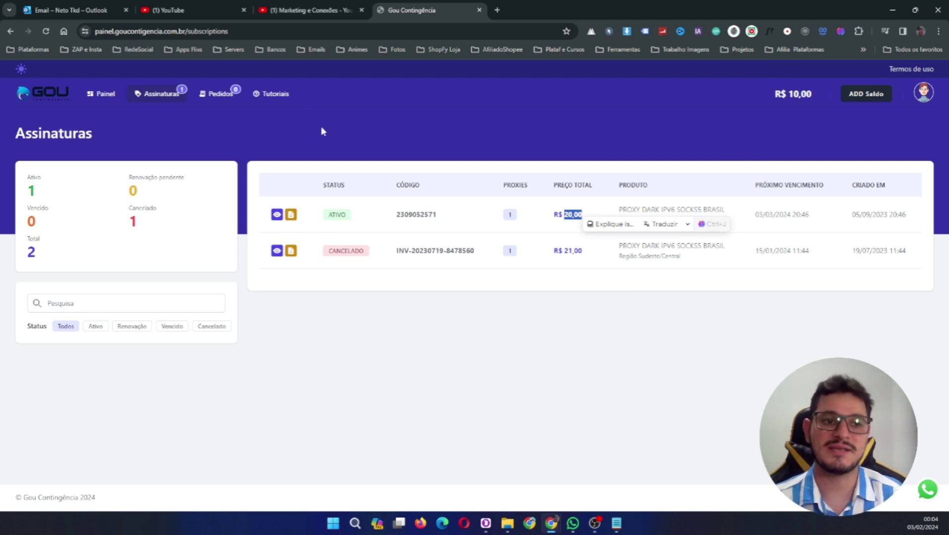
click(298, 127)
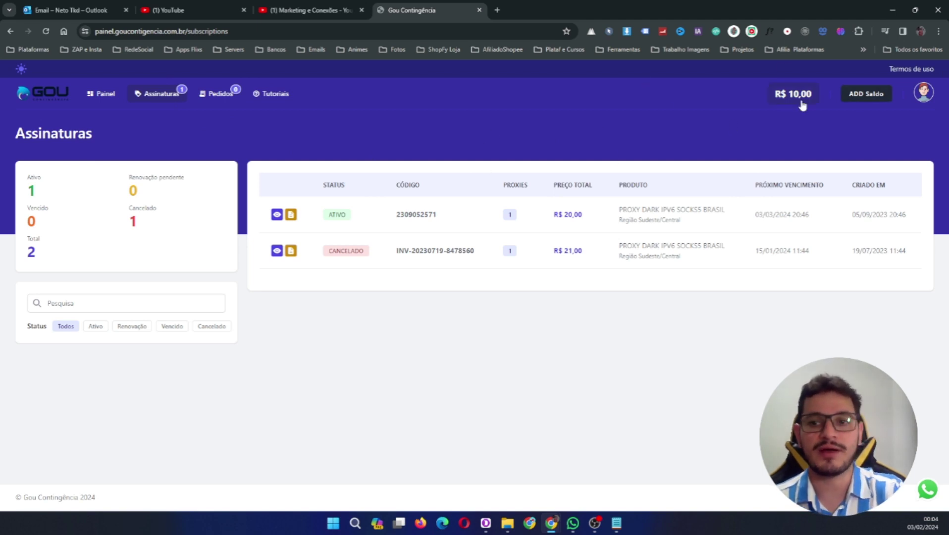
- Add R$ 30,00 to the account balance, accepting the terms of use, and reload the subscriptions page after payment
click(862, 94)
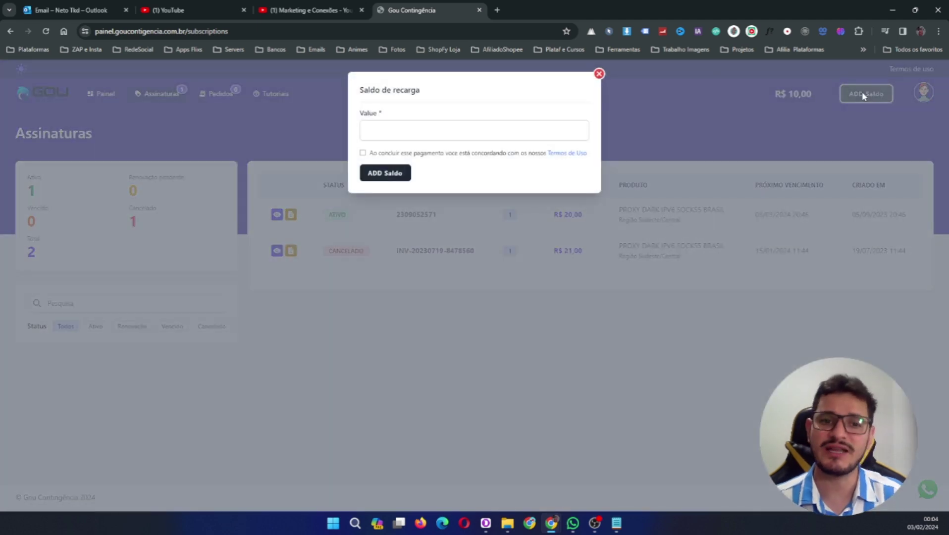
click(425, 138)
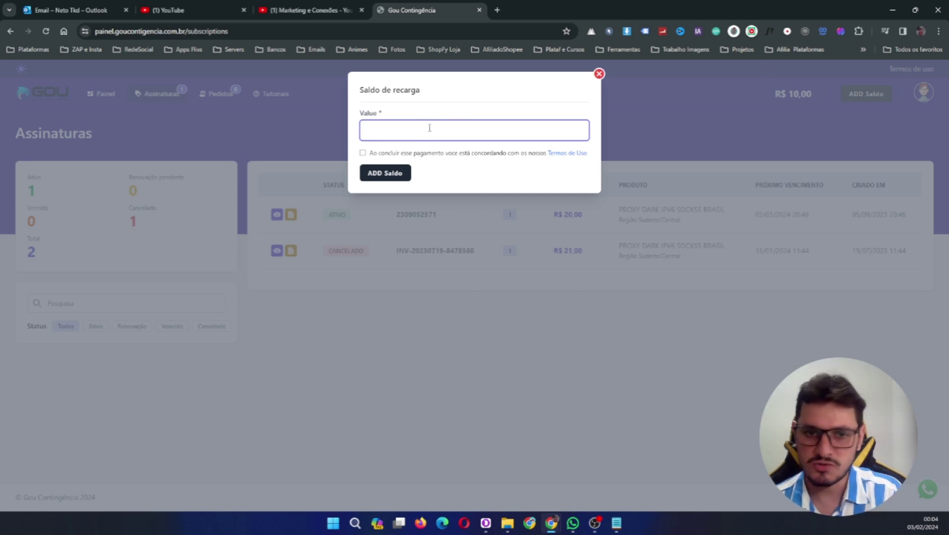
text(3000)
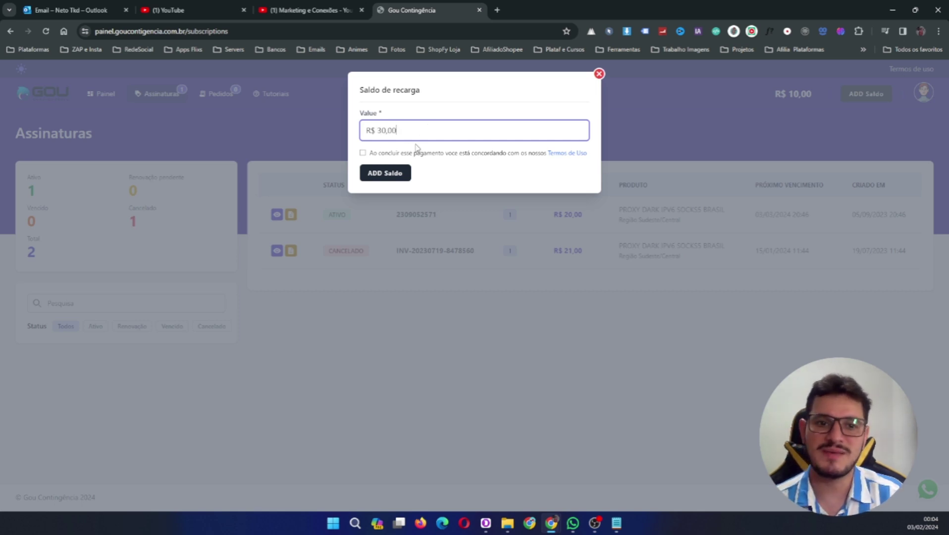
click(362, 153)
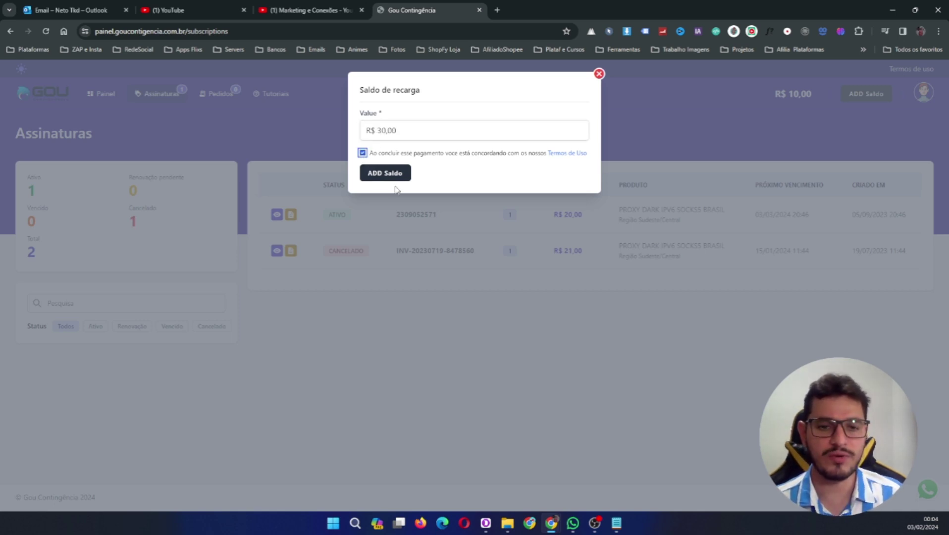
click(385, 176)
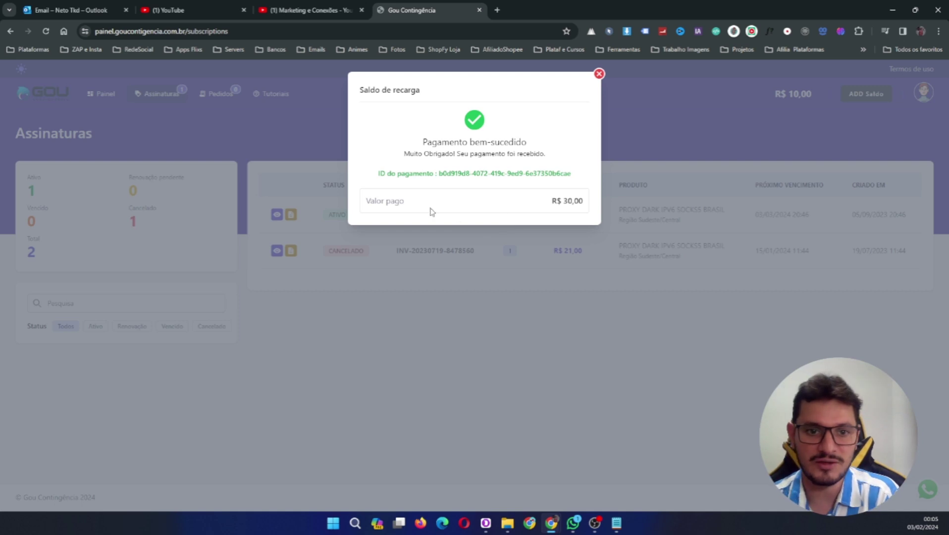
click(599, 75)
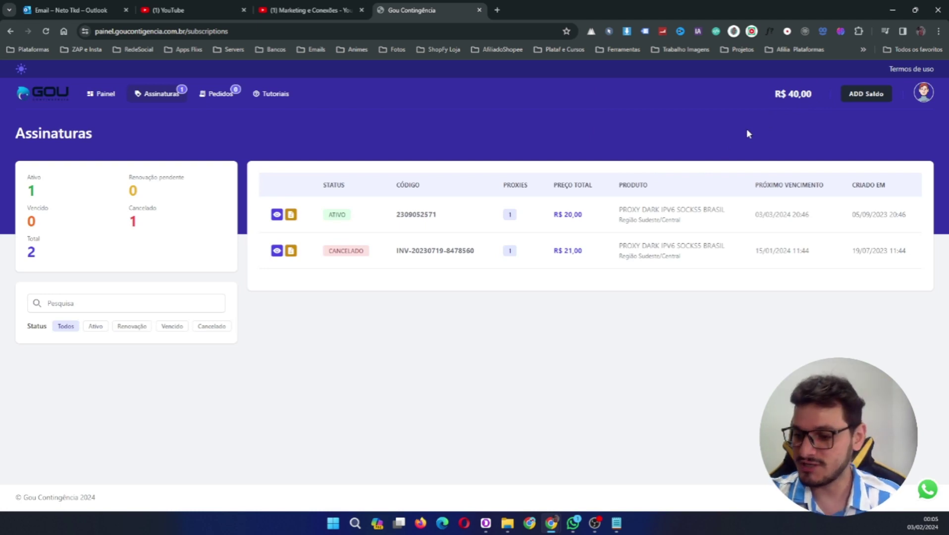
click(45, 31)
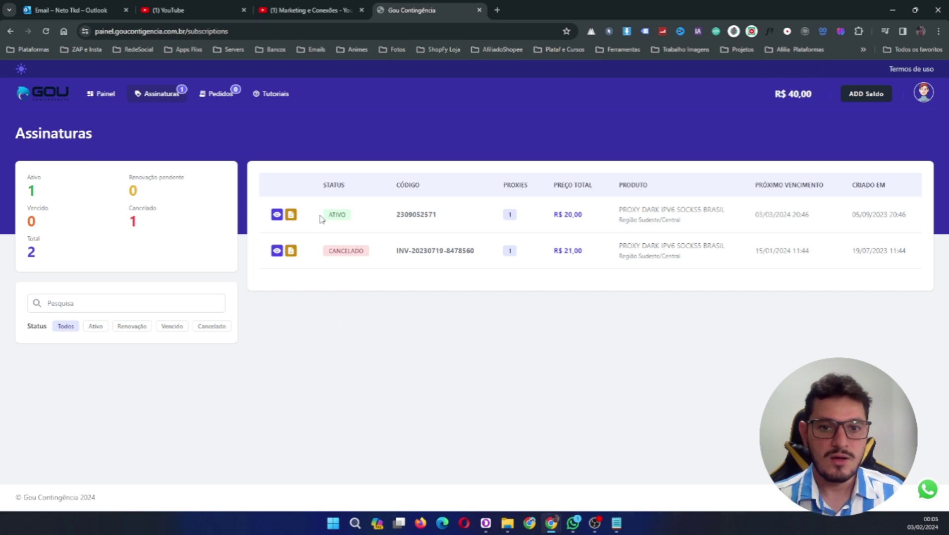
- Open the contract page for PROXY DARK IPV6 SOCKS5 BRASIL from the dashboard and show its discount coupon field
click(111, 95)
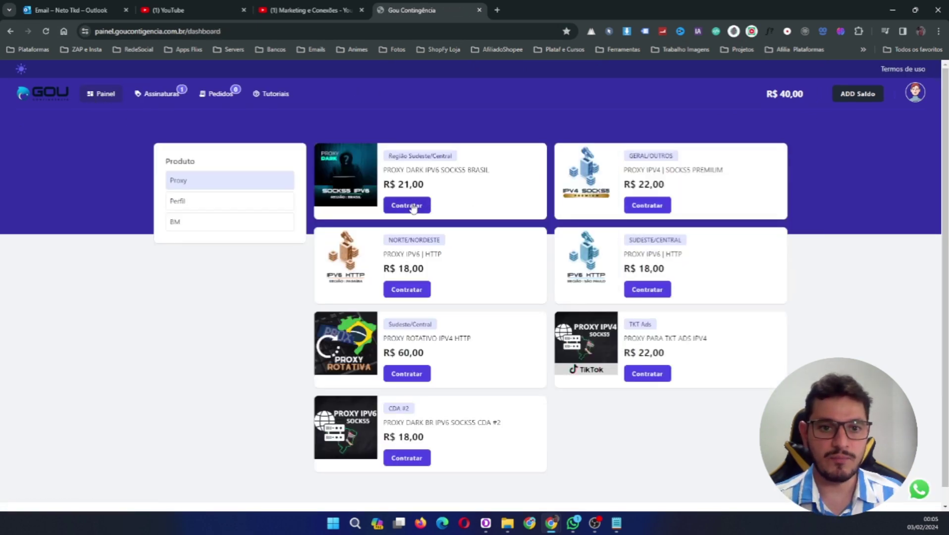
click(403, 206)
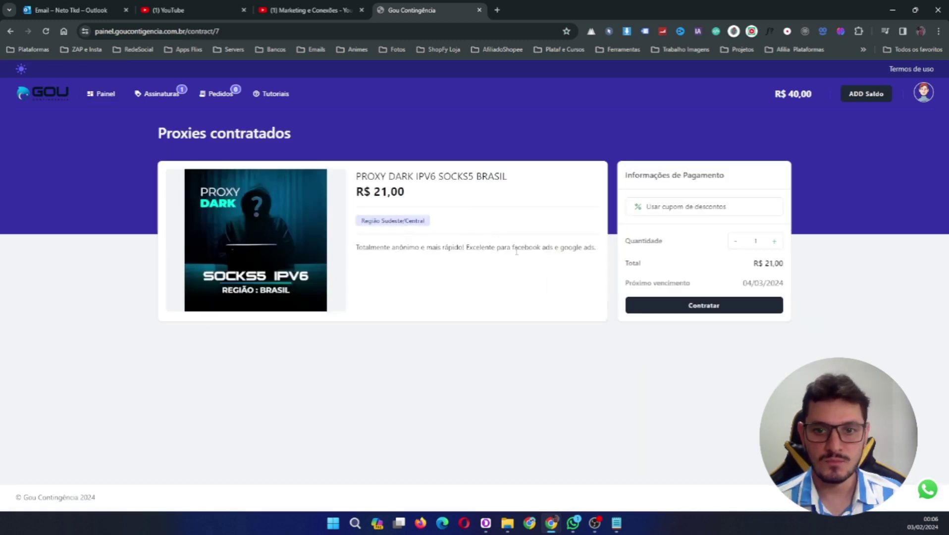
click(672, 209)
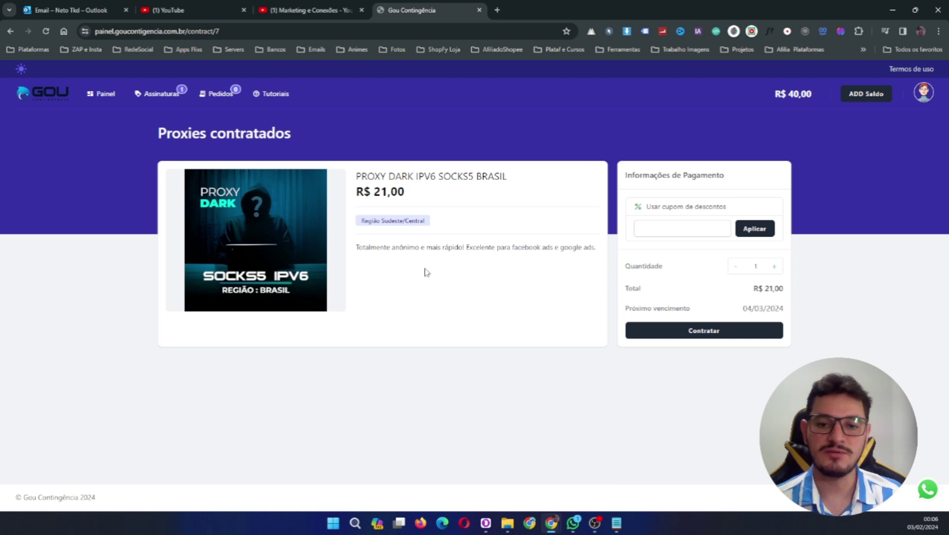
click(667, 228)
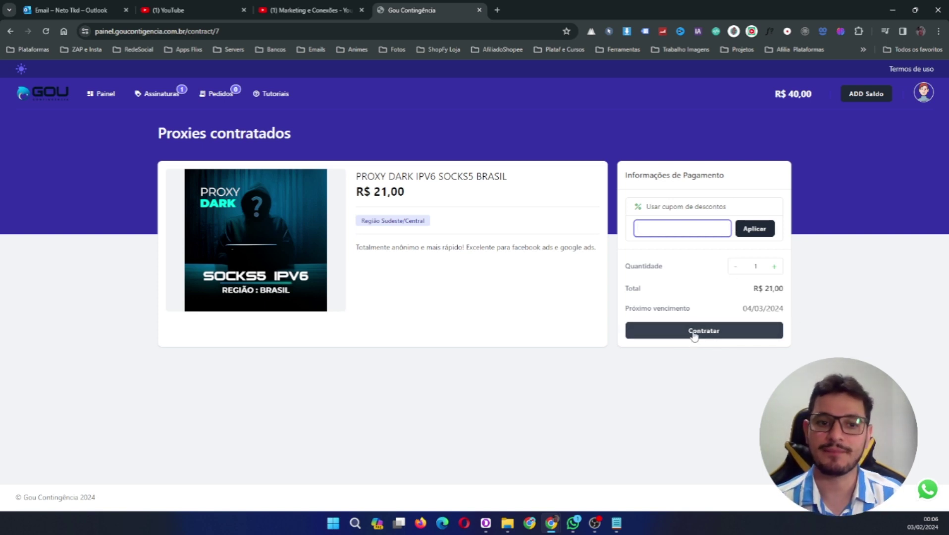
- Open the active subscription's details and switch its automatic renewal off and back on
click(169, 102)
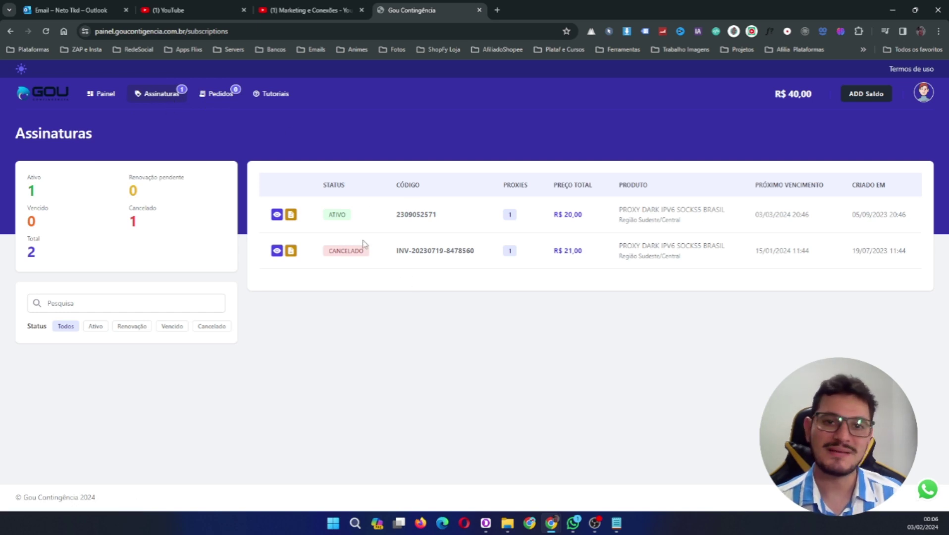
click(277, 215)
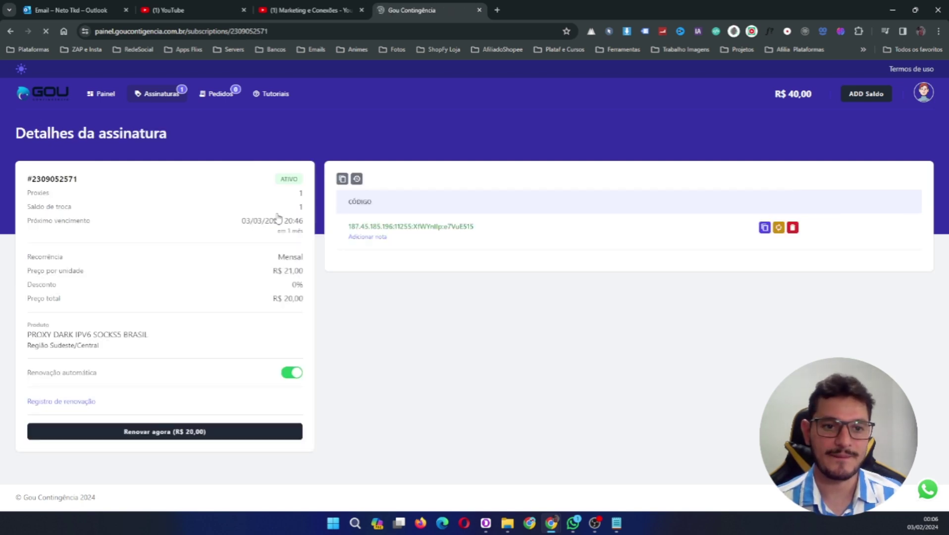
click(293, 373)
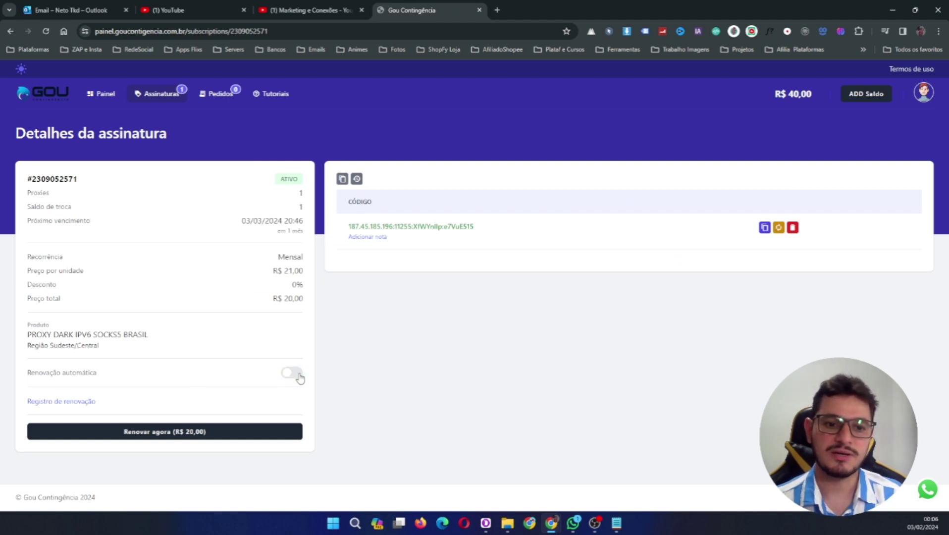
click(297, 374)
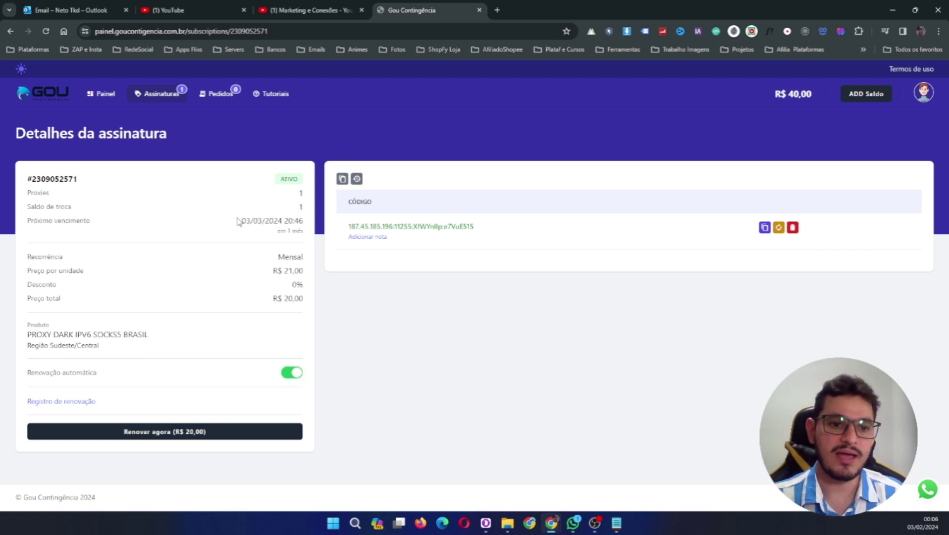
- Examine the next due date in the subscription details, highlighting its date and time
drag(242, 221, 311, 234)
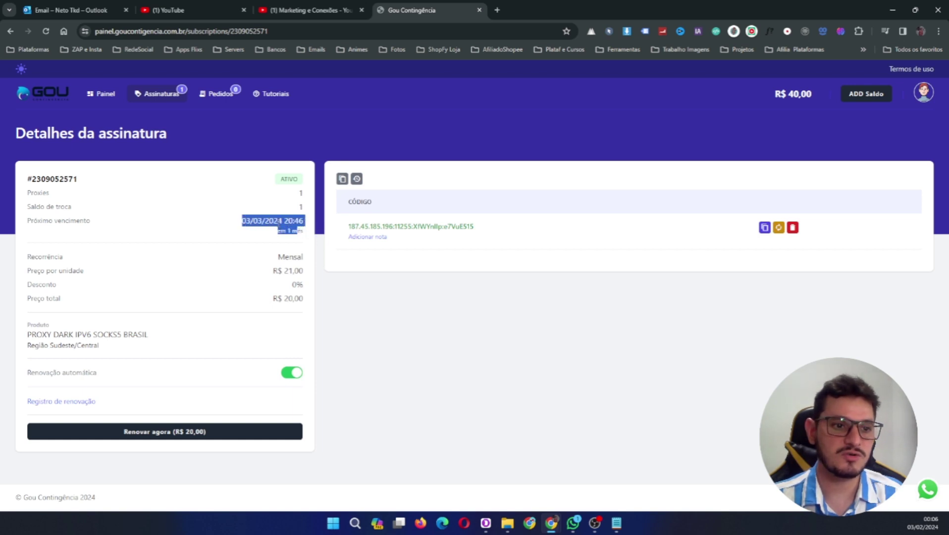
click(264, 223)
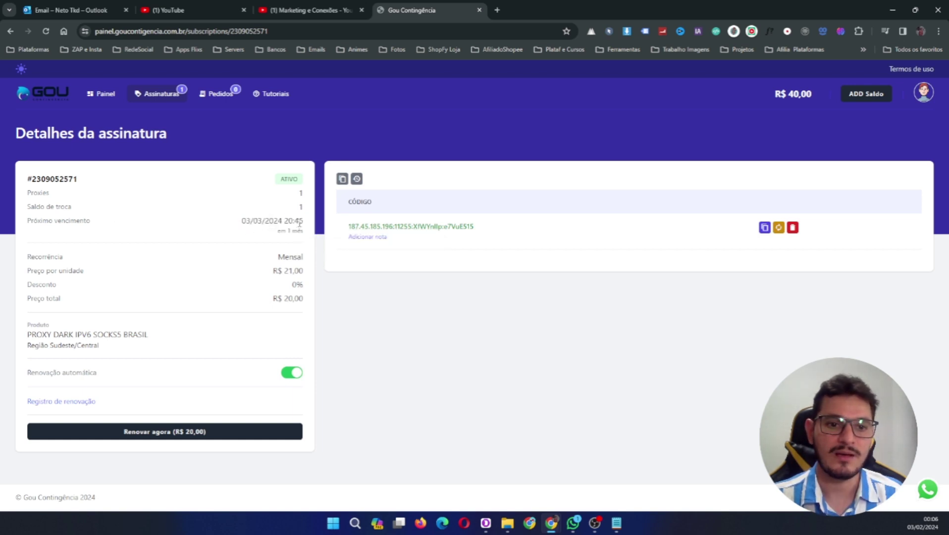
drag(306, 222, 240, 227)
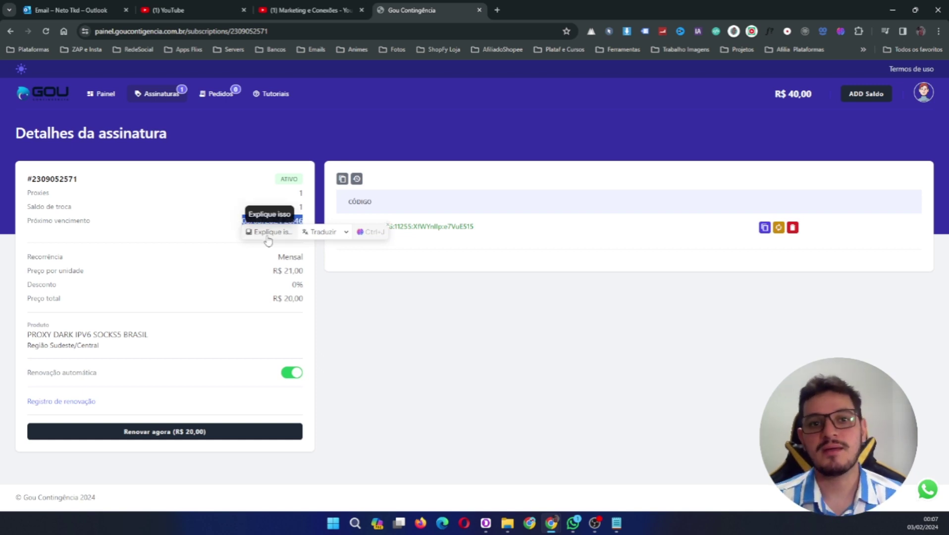
click(235, 209)
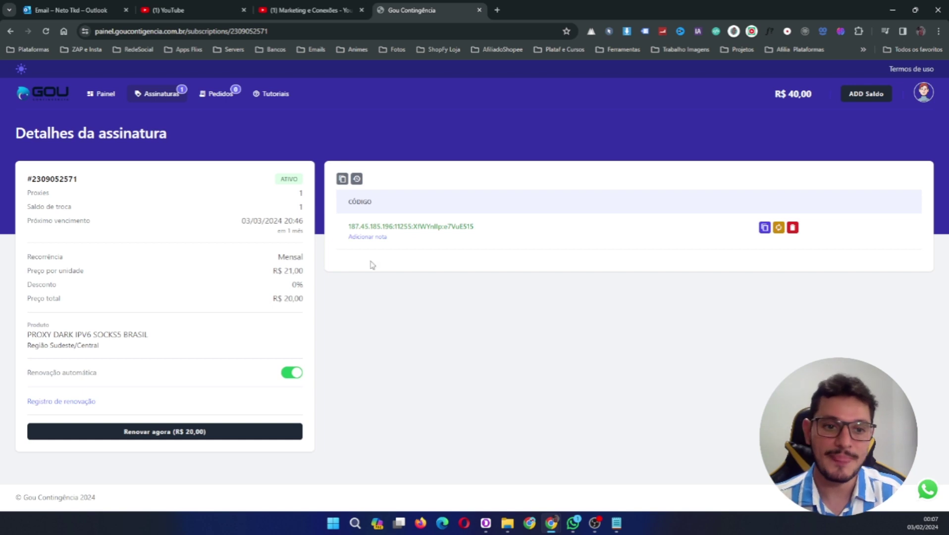
drag(243, 221, 309, 227)
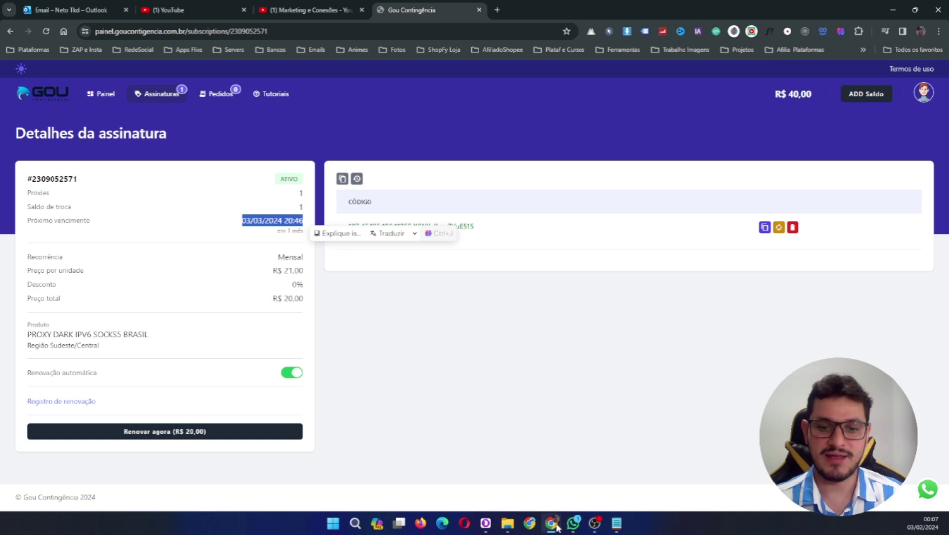
mouse_move(555, 528)
click(608, 444)
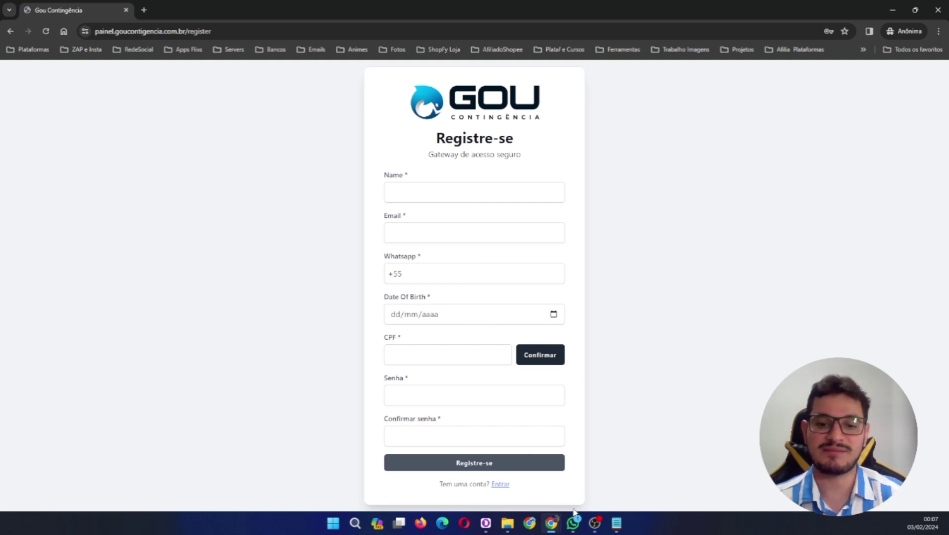
click(529, 521)
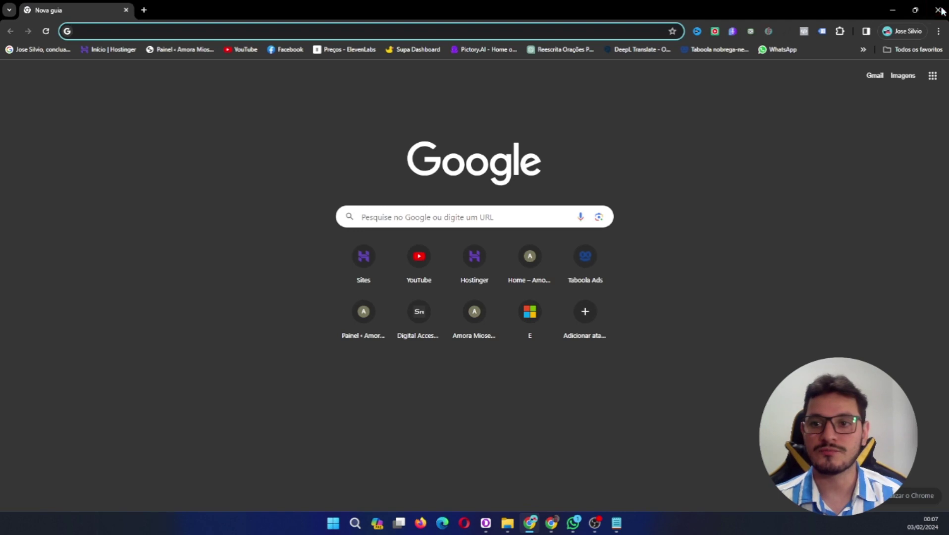
click(939, 10)
mouse_move(551, 523)
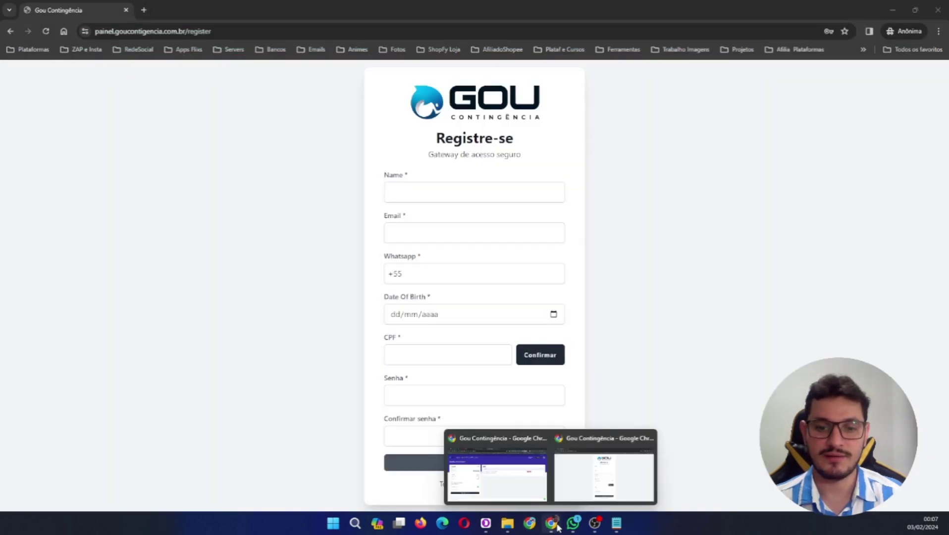
click(529, 482)
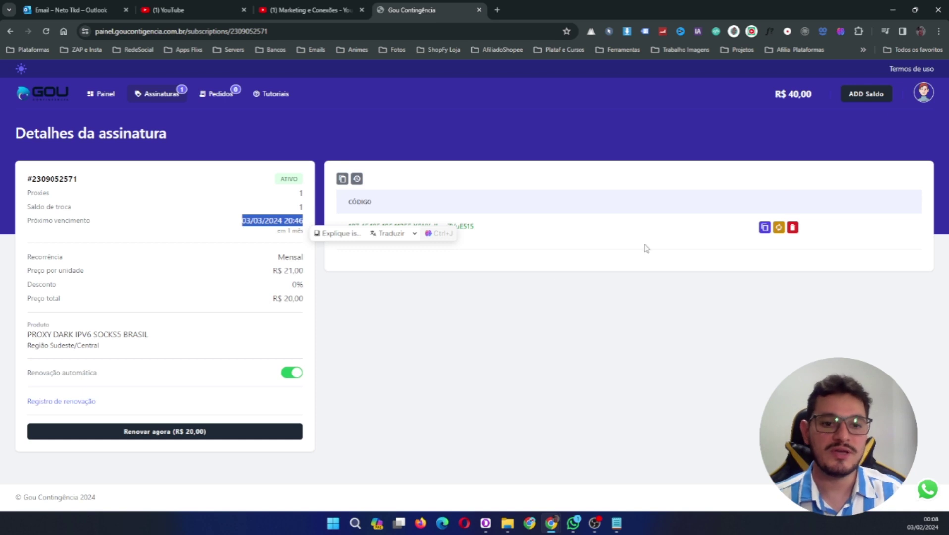
- Highlight the proxy code in the subscription details and compare it with the proxy assigned to the profile in Dolphin{anty}
click(518, 298)
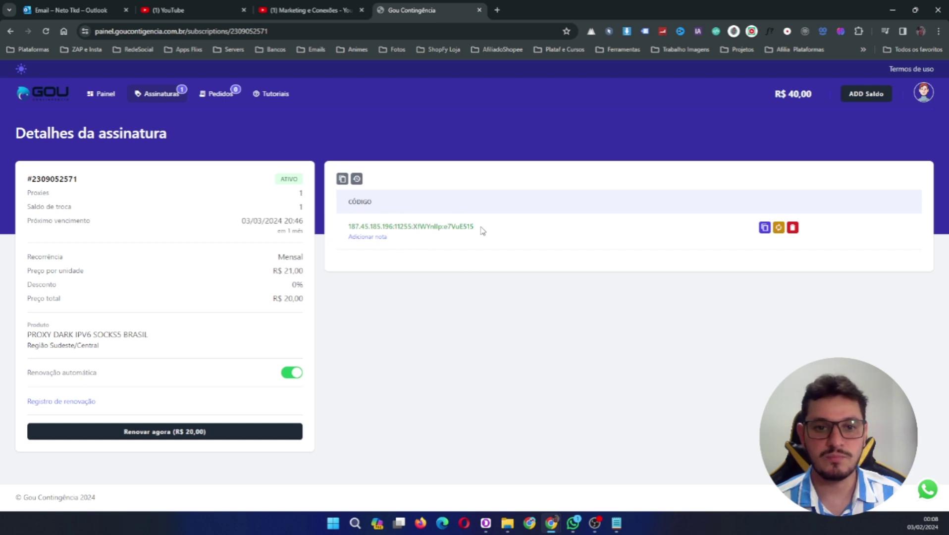
drag(483, 231, 336, 233)
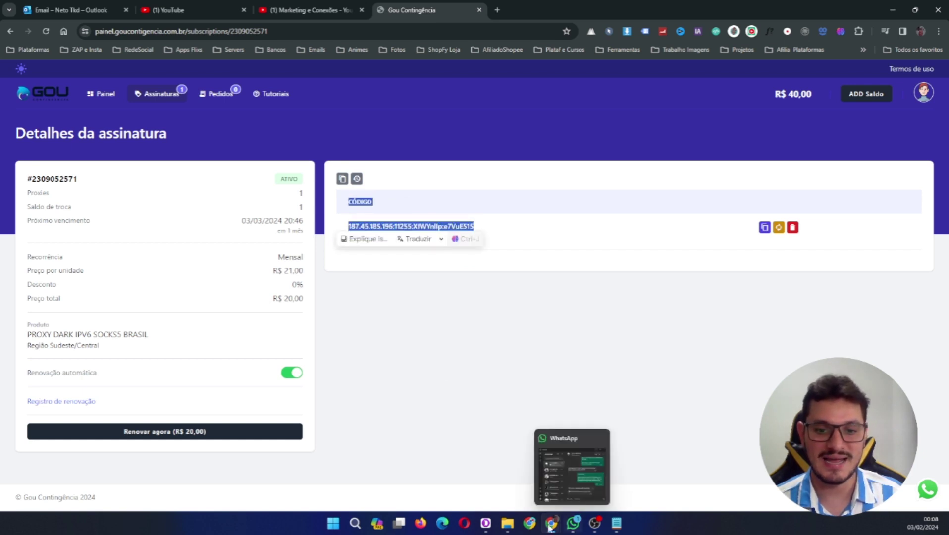
click(487, 521)
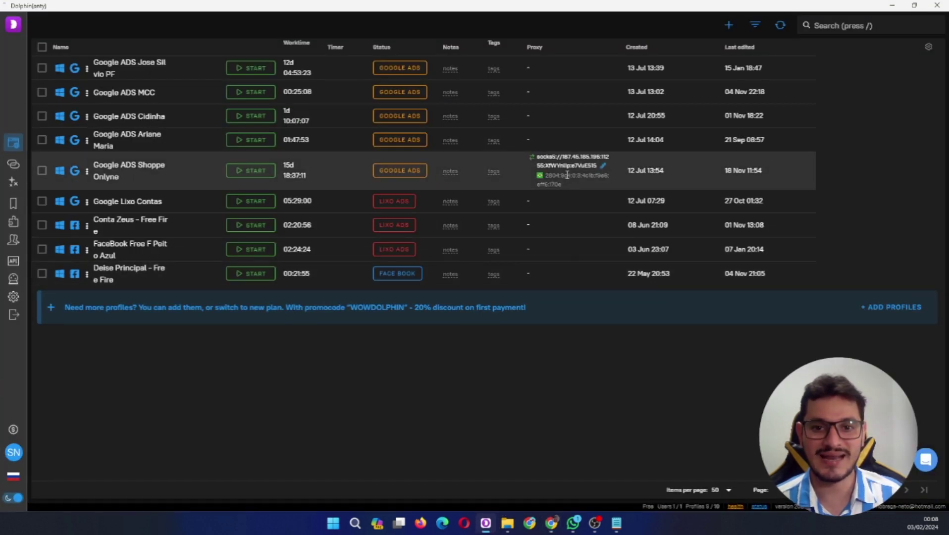
click(891, 7)
click(433, 319)
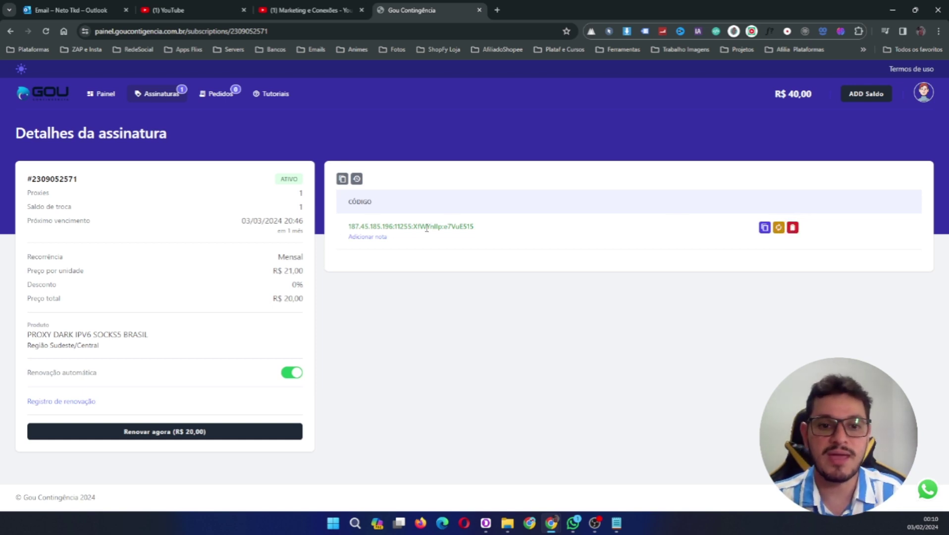
- Copy the active subscription's proxy code to the clipboard
mouse_move(483, 230)
mouse_down()
mouse_move(349, 237)
mouse_move(495, 231)
mouse_up()
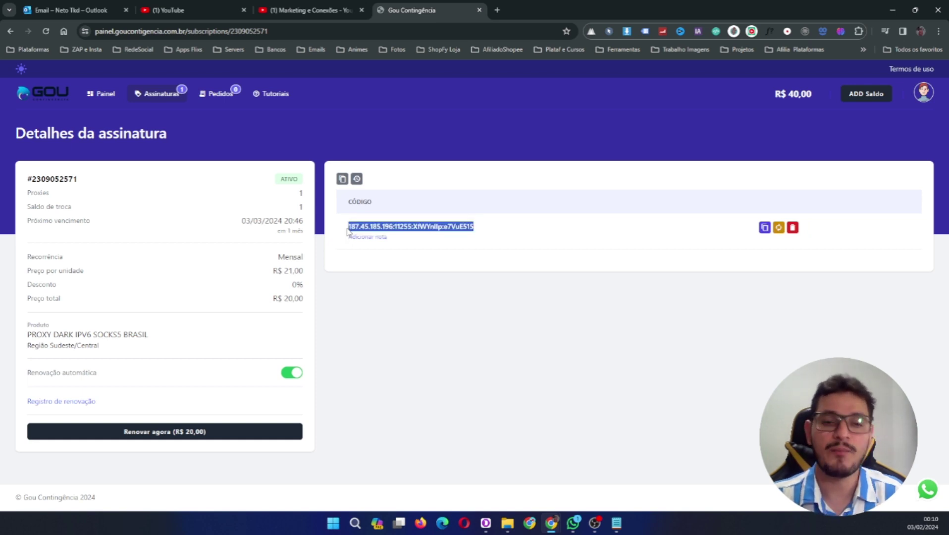
click(509, 217)
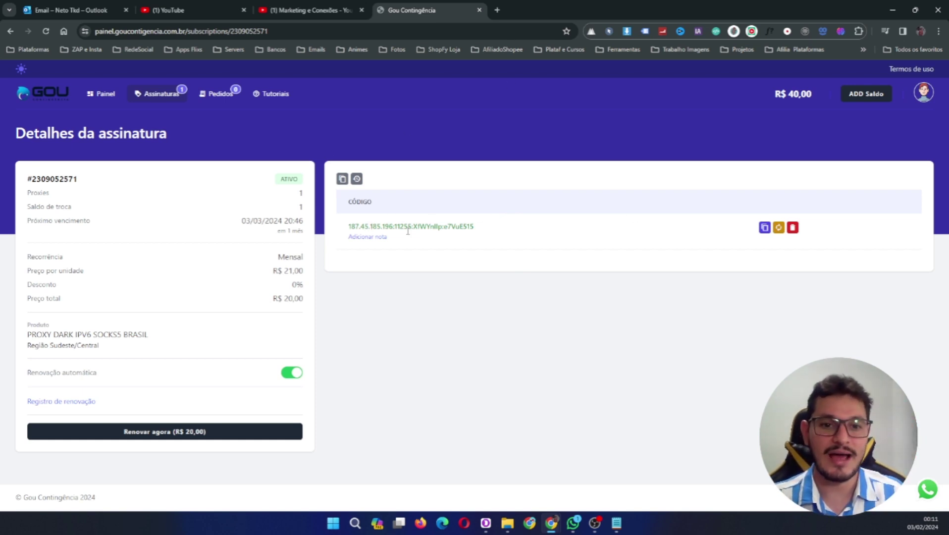
click(764, 229)
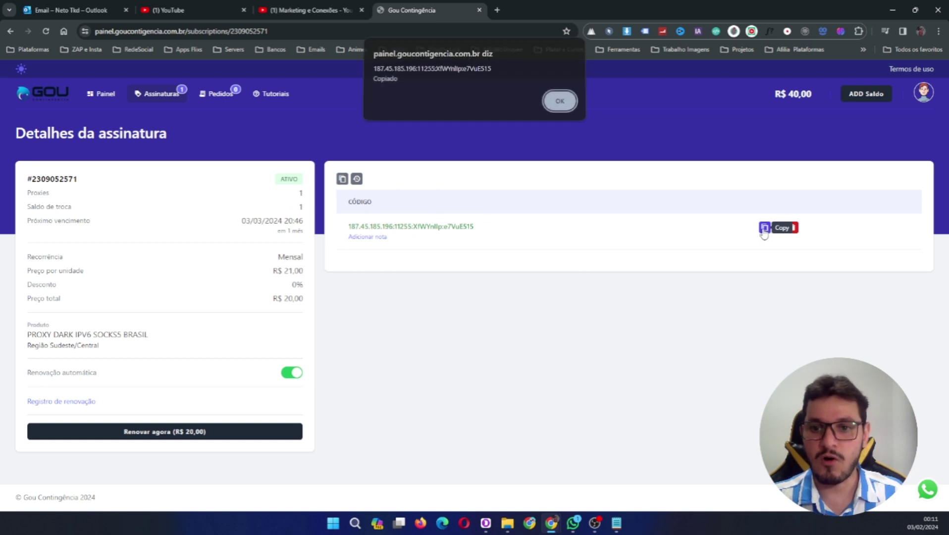
click(558, 101)
- Switch to Dolphin{anty}, enter the copied proxy credentials as a new SOCKS5 proxy for a Google ADS profile, and close the editor without saving
click(482, 524)
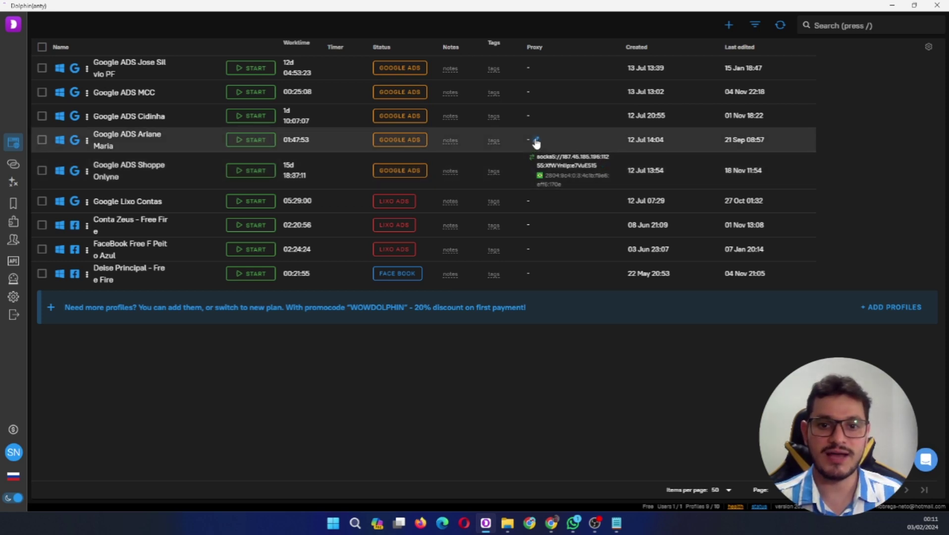
click(603, 165)
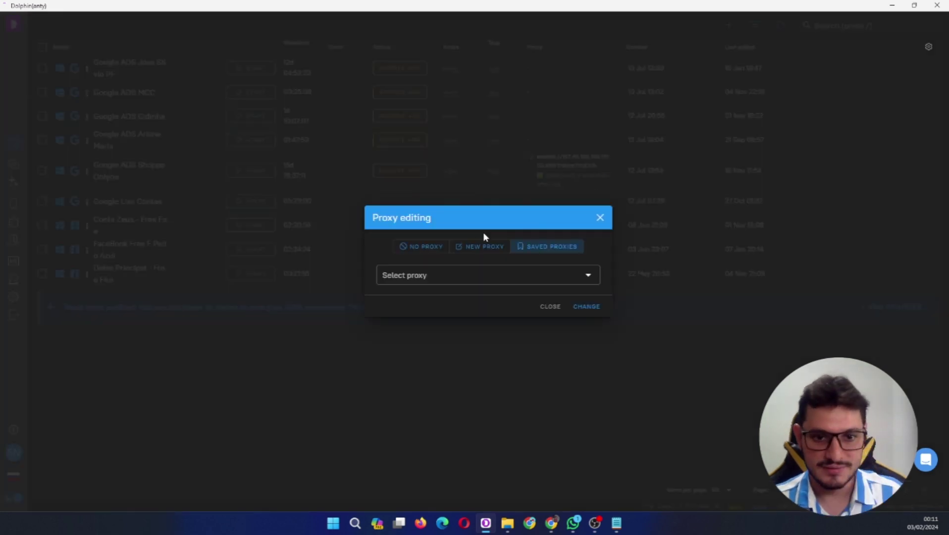
click(474, 250)
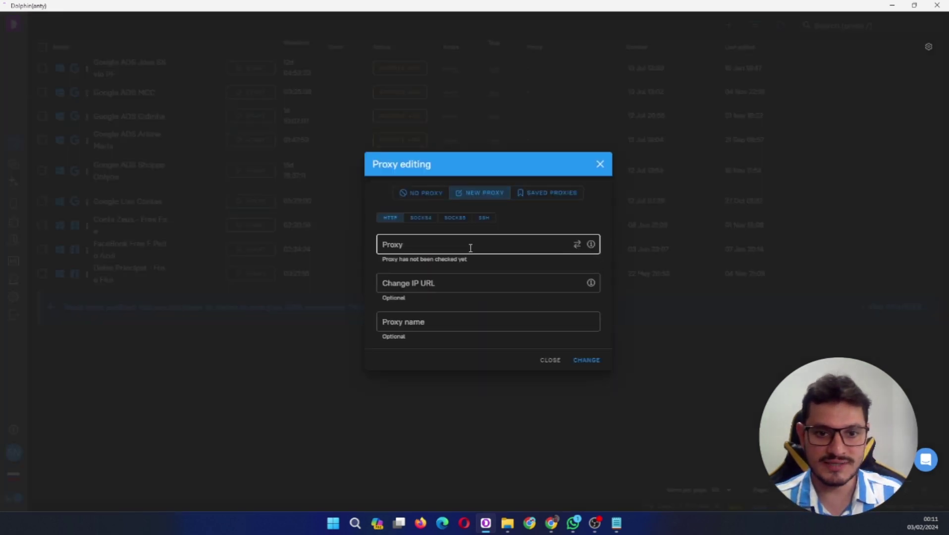
click(452, 218)
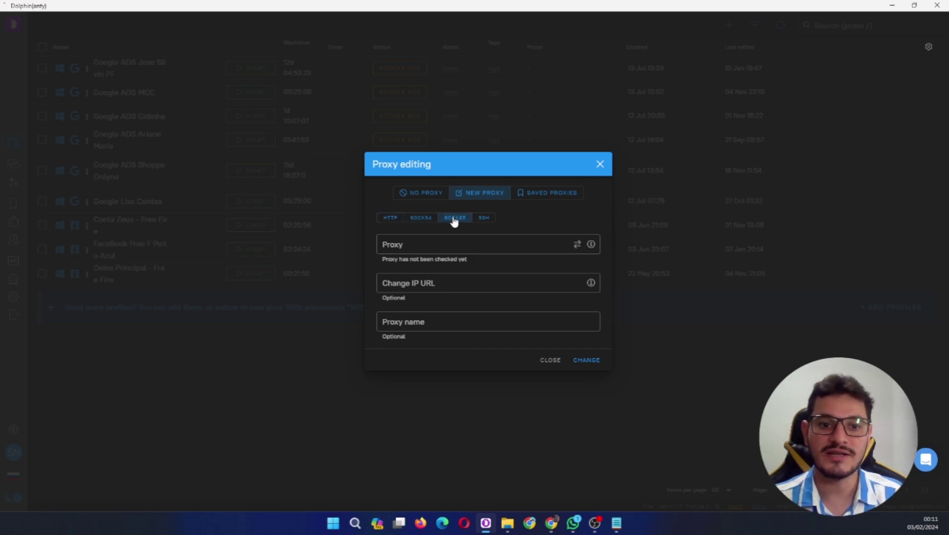
click(446, 245)
click(420, 246)
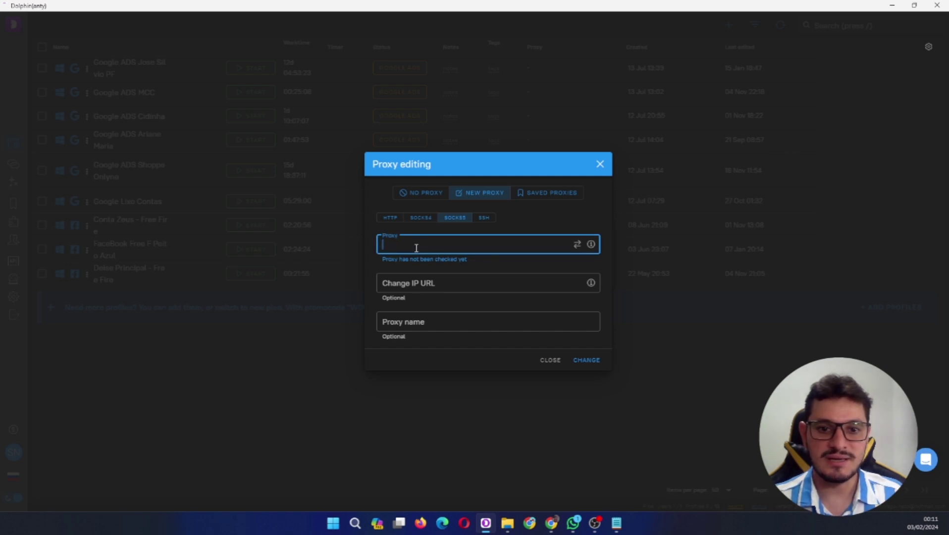
key(ctrl+v)
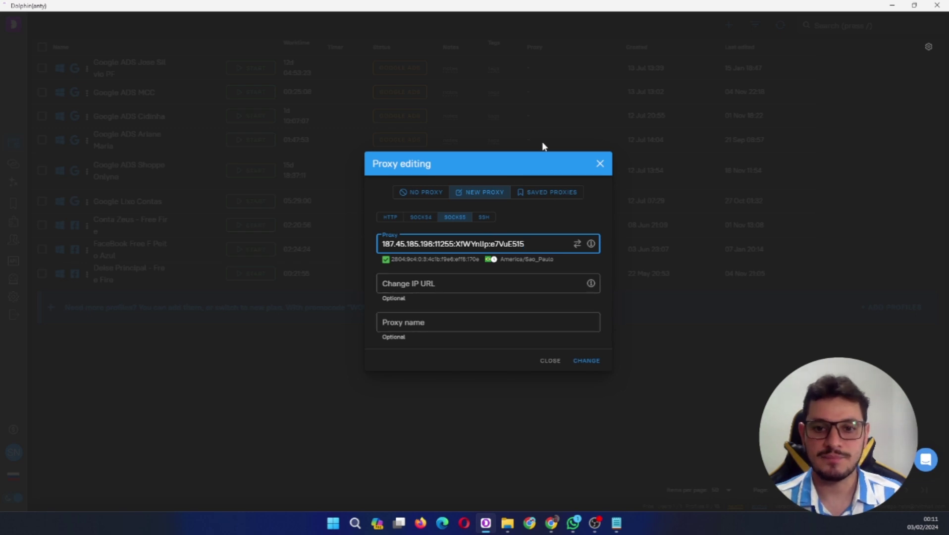
click(421, 244)
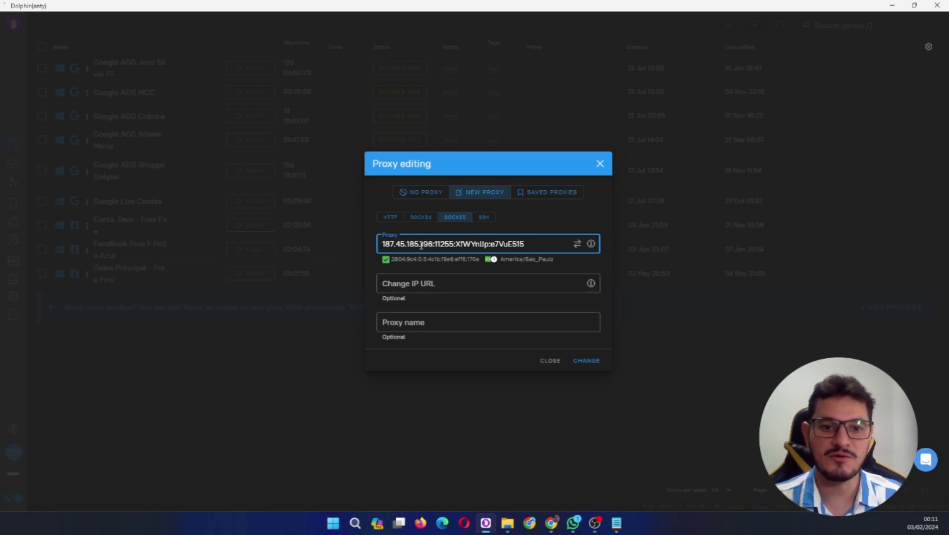
drag(421, 245, 442, 244)
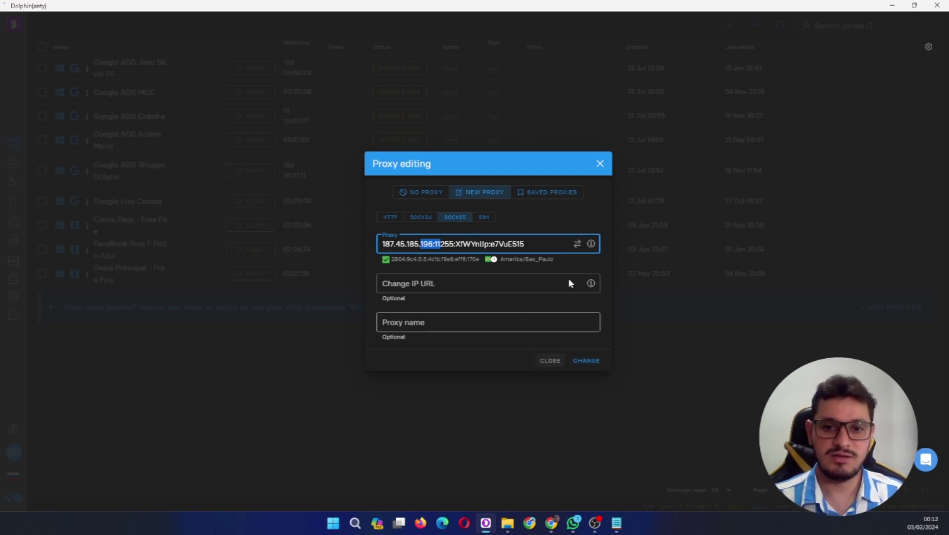
click(600, 164)
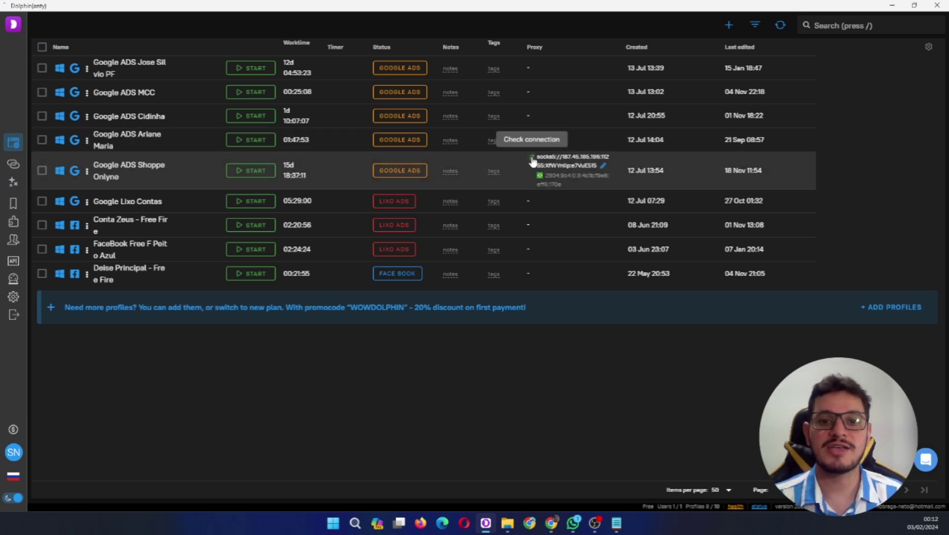
- Check the proxy connection of the Google ADS Shoppe Onlyne profile and bring up the Gou Contingência registration page
click(532, 157)
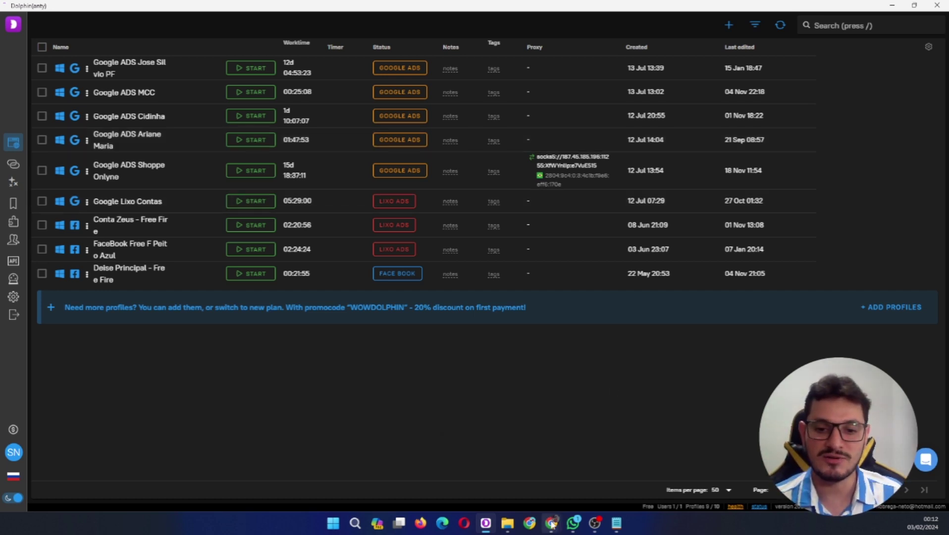
mouse_move(551, 522)
mouse_move(581, 494)
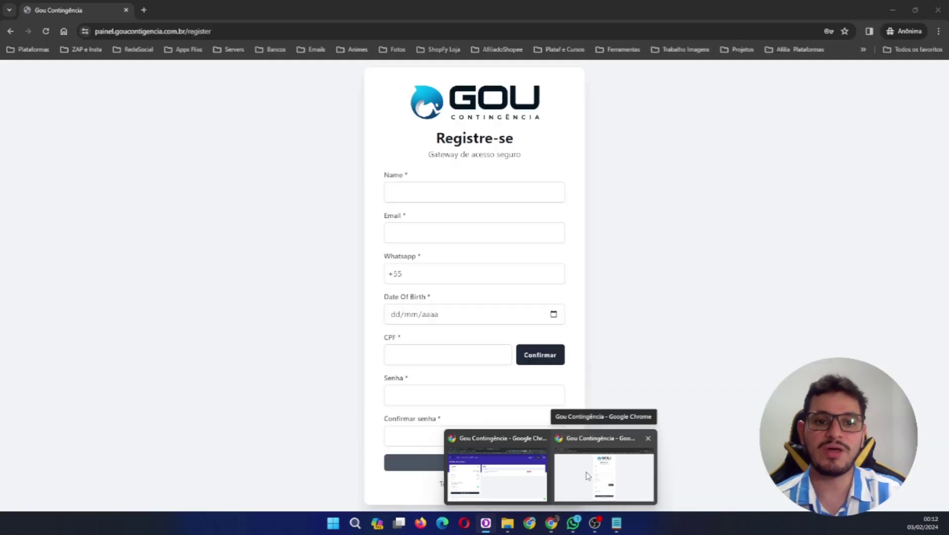